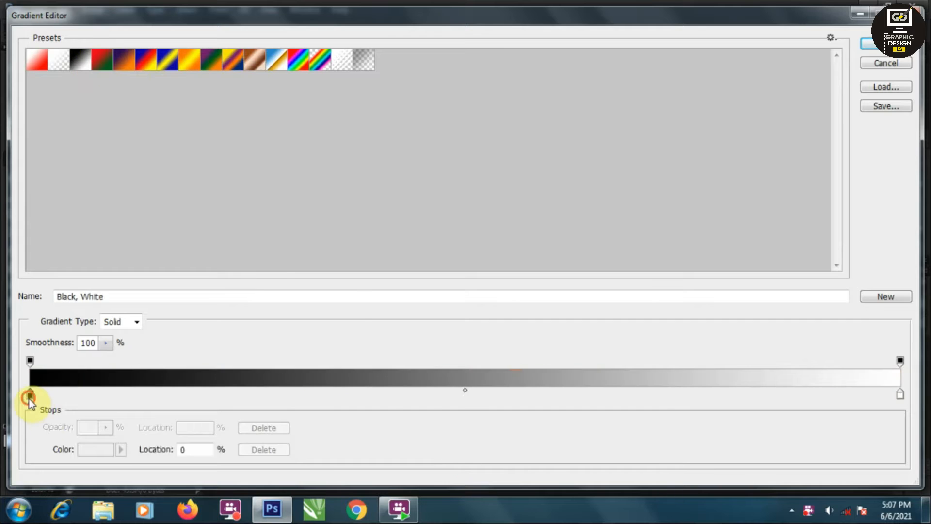
Set the black colour stop of the gradient to olive #736c20.
left_click(277, 432)
left_click(222, 363)
left_click(207, 376)
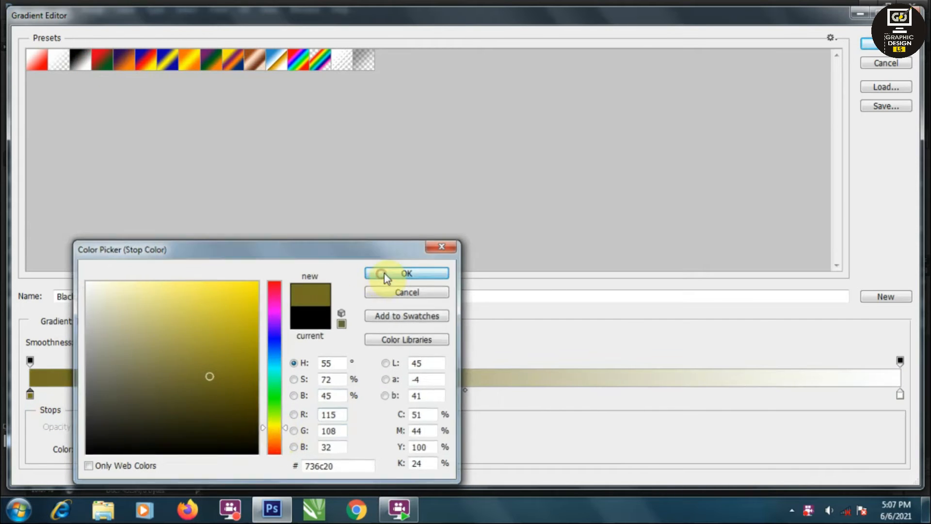
left_click(384, 272)
Change the gradient's white colour stop to a dark olive brown.
left_click(95, 449)
left_click(272, 395)
left_click(252, 405)
left_click(383, 272)
Set the gradient fill style to Reflected and apply the fill layer.
left_click(565, 197)
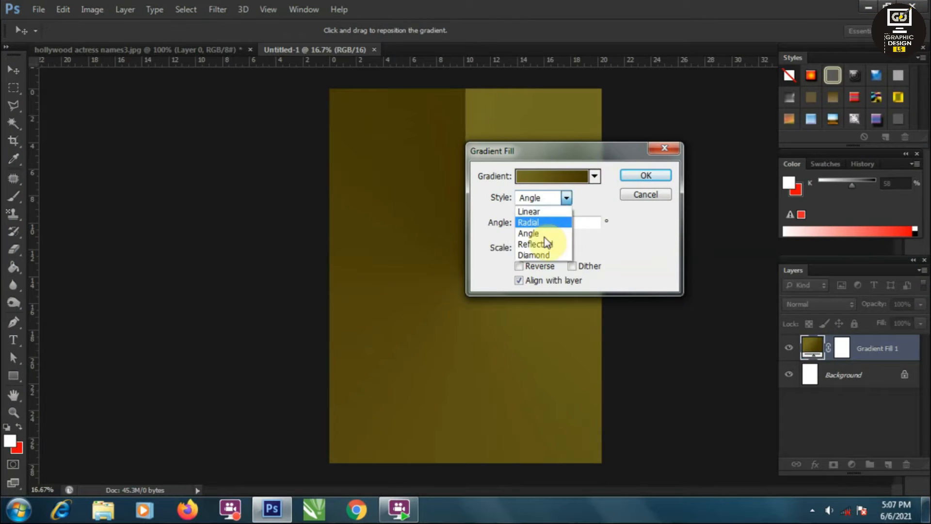
left_click(534, 244)
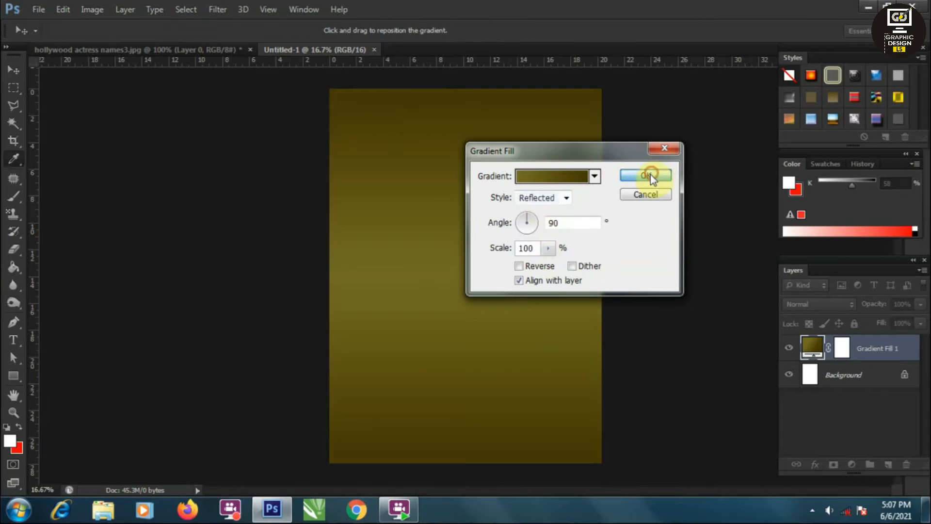
left_click(645, 175)
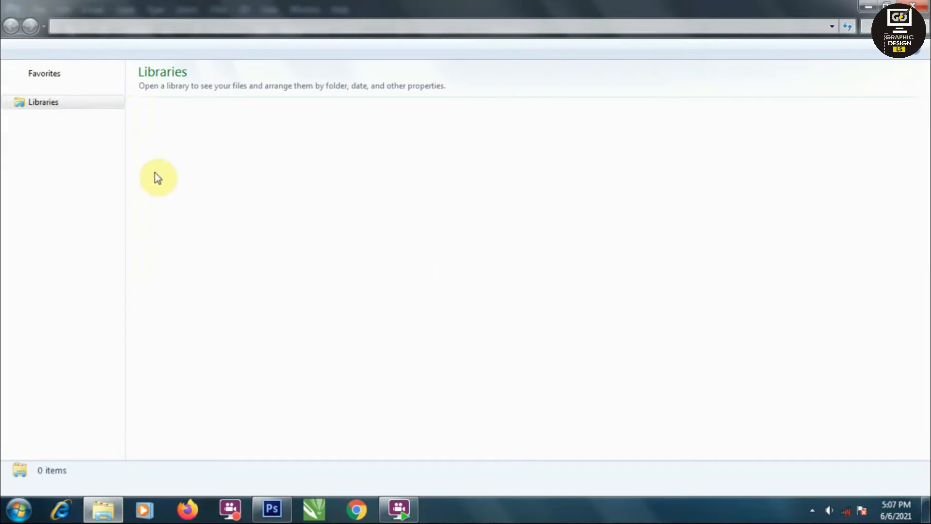
Place the cloudy sky picture from the sky bacgroung folder on Local Disk (E:) into the poster document.
left_click(66, 90)
scroll(88, 299, "down", 2)
left_click(78, 288)
left_click(70, 274)
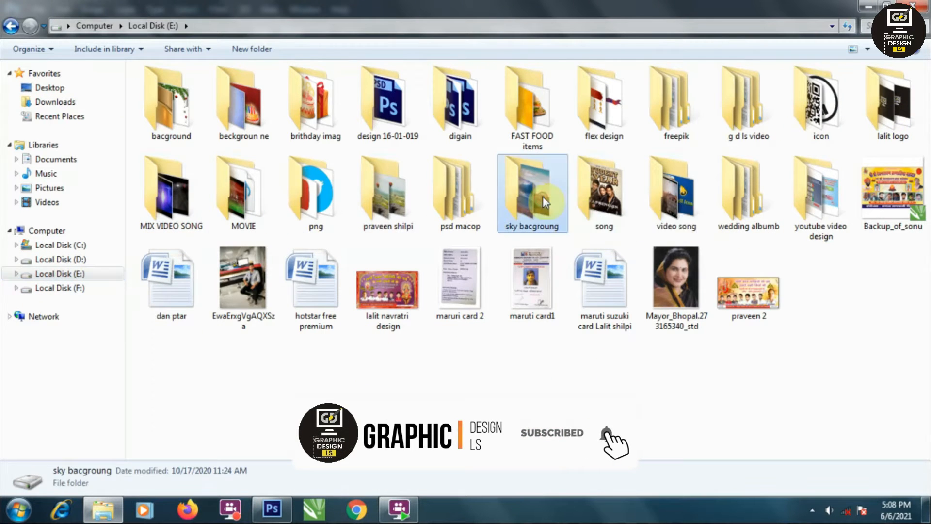
double_click(533, 204)
left_click_drag(464, 218, 427, 245)
Enlarge the sky picture and rotate it by 90 degrees so it covers the whole canvas.
left_click_drag(484, 292, 702, 433)
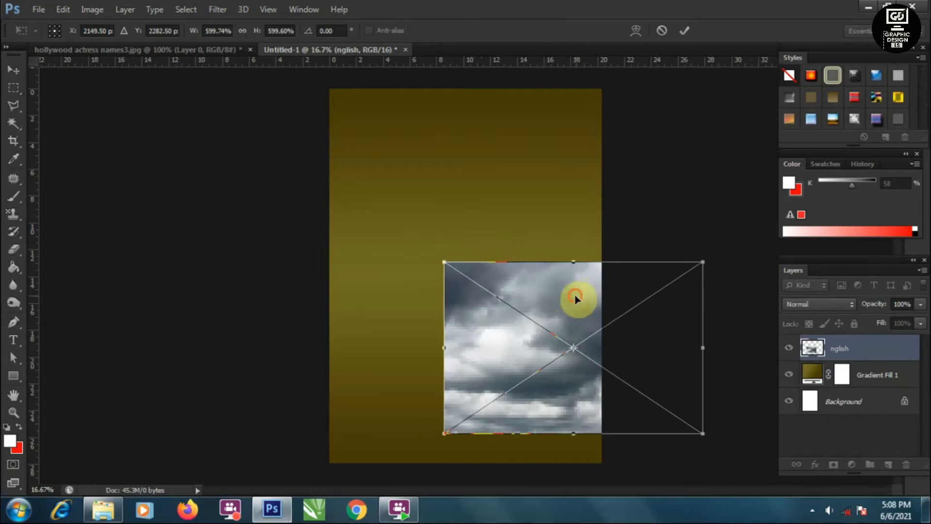
left_click_drag(576, 299, 475, 262)
right_click(475, 261)
left_click(525, 415)
left_click_drag(559, 439, 675, 506)
key("Return")
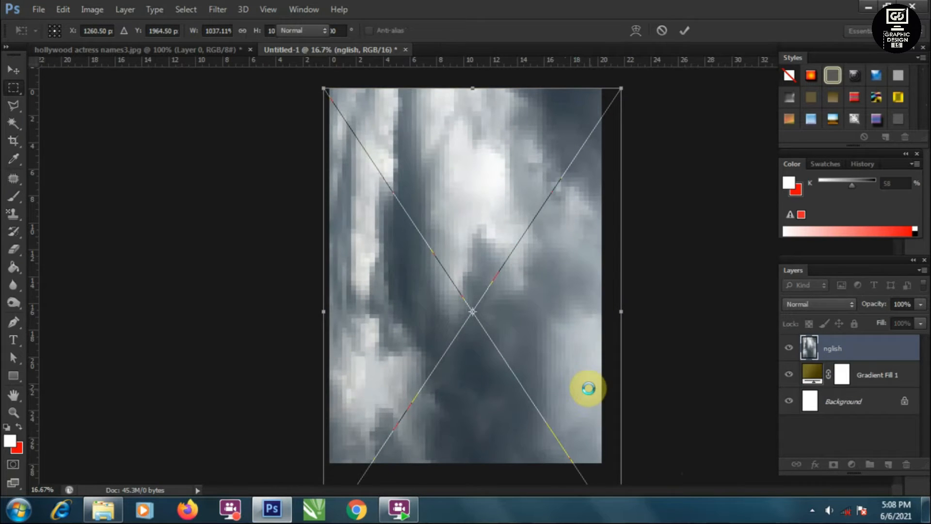
Set the sky layer's blending mode to Soft Light and its opacity to 18%.
left_click(897, 319)
left_click(835, 304)
left_click(801, 127)
key("Up")
key("Up")
key("Up")
key("Up")
key("Up")
key("Up")
key("Up")
key("Up")
key("Up")
key("Down")
key("Down")
key("Down")
key("Down")
key("Down")
key("Down")
key("Down")
key("Down")
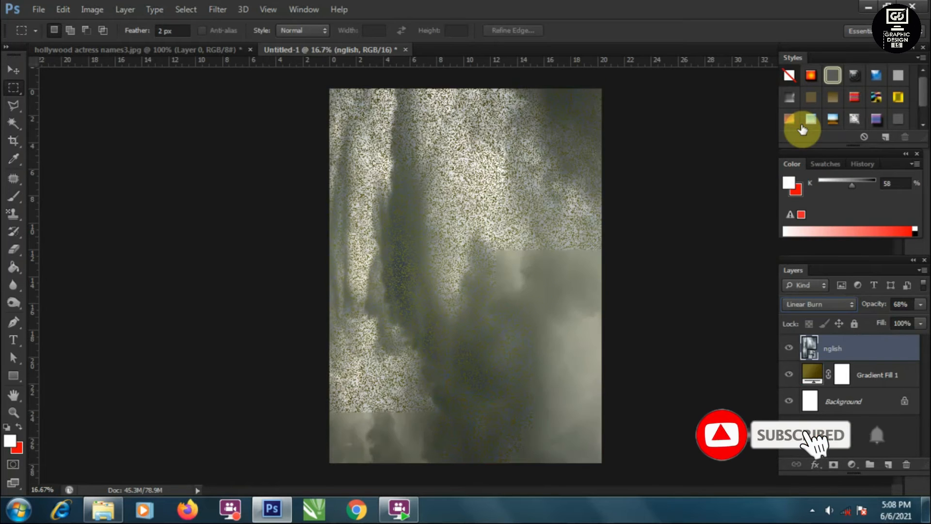
key("Down")
key("Down")
key("Down")
key("Down")
key("Down")
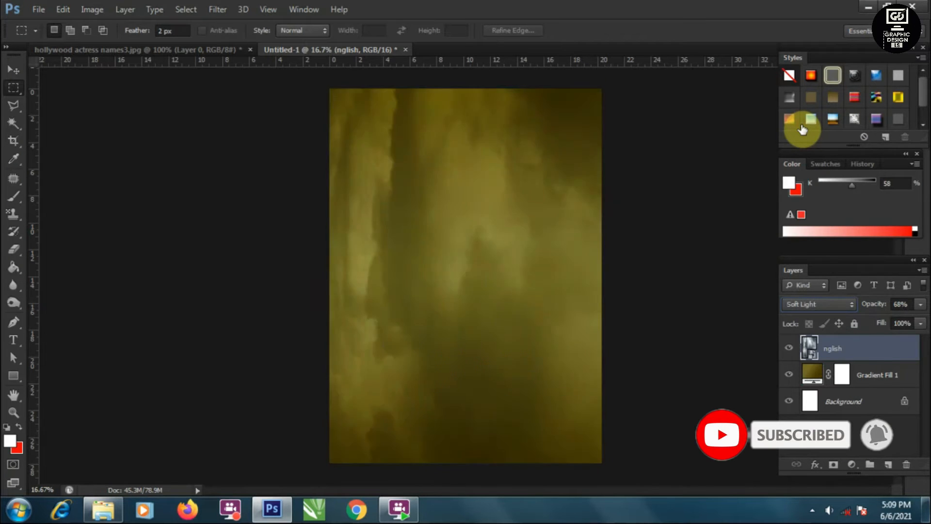
left_click_drag(912, 319, 866, 325)
left_click(17, 72)
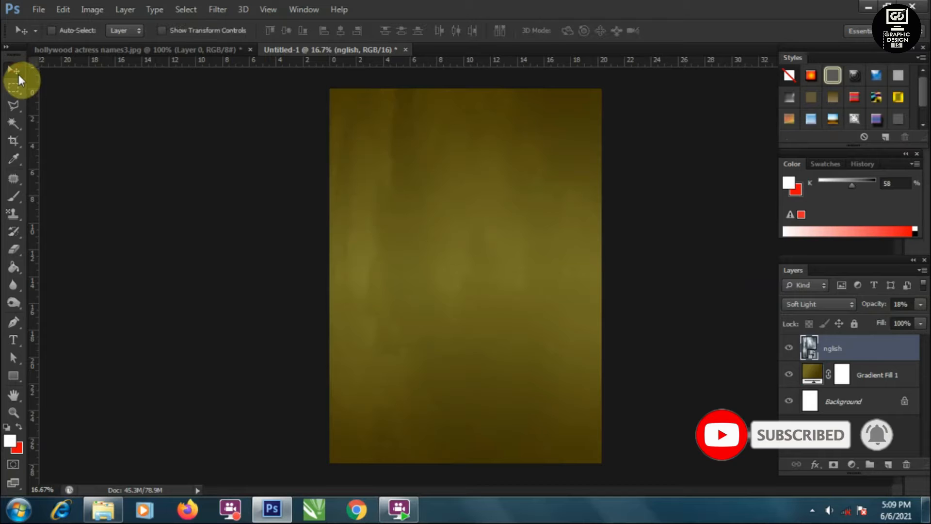
Switch to the file explorer and open the bacground folder inside digain on Local Disk (E:).
left_click(103, 509)
left_click(11, 26)
key("Right")
key("Right")
key("Right")
key("Right")
left_click(253, 217)
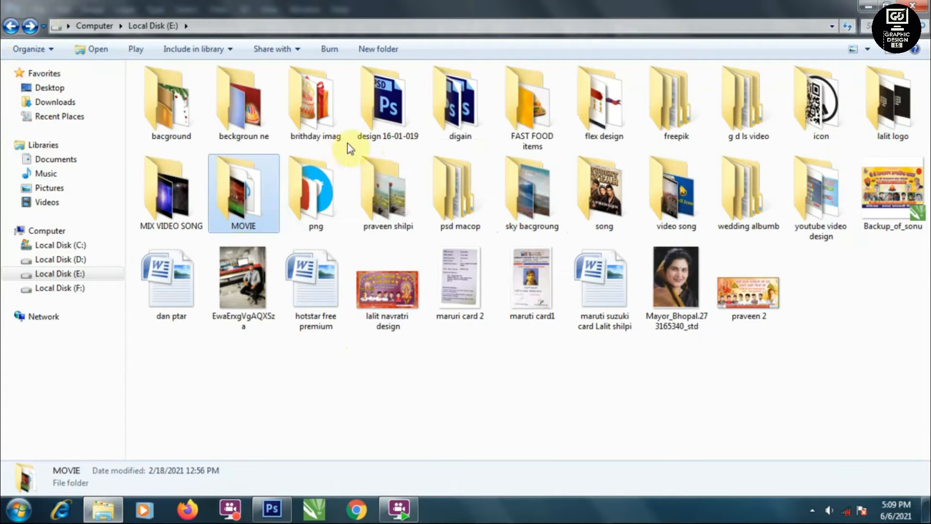
left_click(334, 141)
double_click(463, 123)
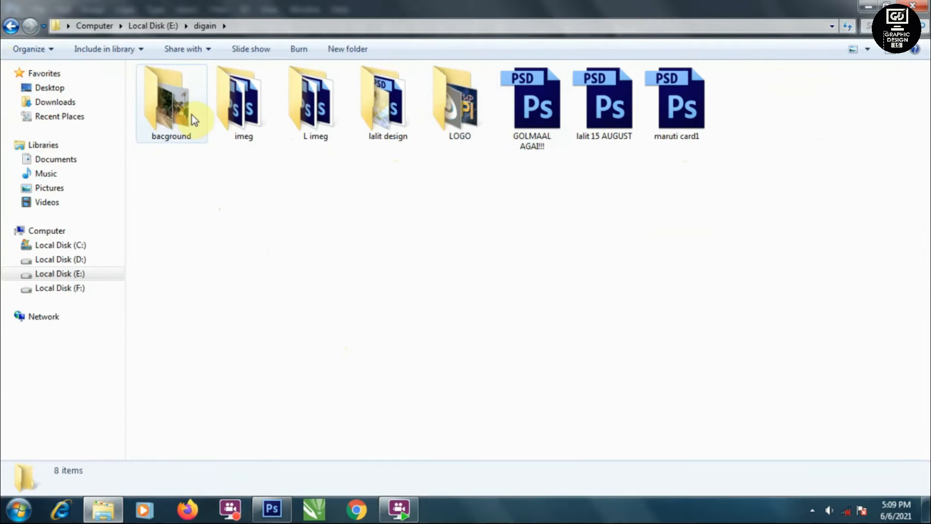
double_click(189, 114)
scroll(572, 301, "down", 2)
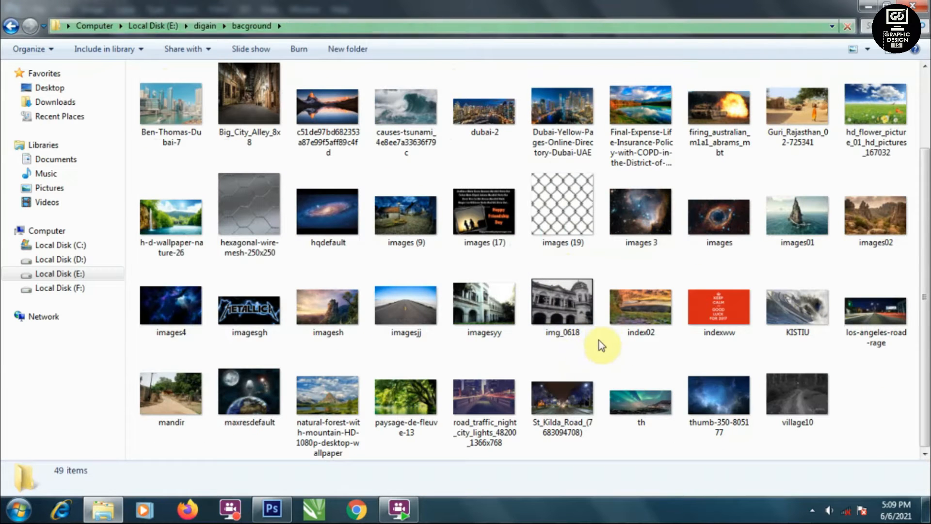
Place the nebula picture images 3 in the poster, enlarged and rotated by 90 degrees to cover the whole canvas.
left_click(188, 321)
left_click_drag(641, 214, 632, 397)
left_click_drag(476, 228, 464, 162)
left_click_drag(621, 330, 672, 364)
left_click_drag(610, 241, 604, 313)
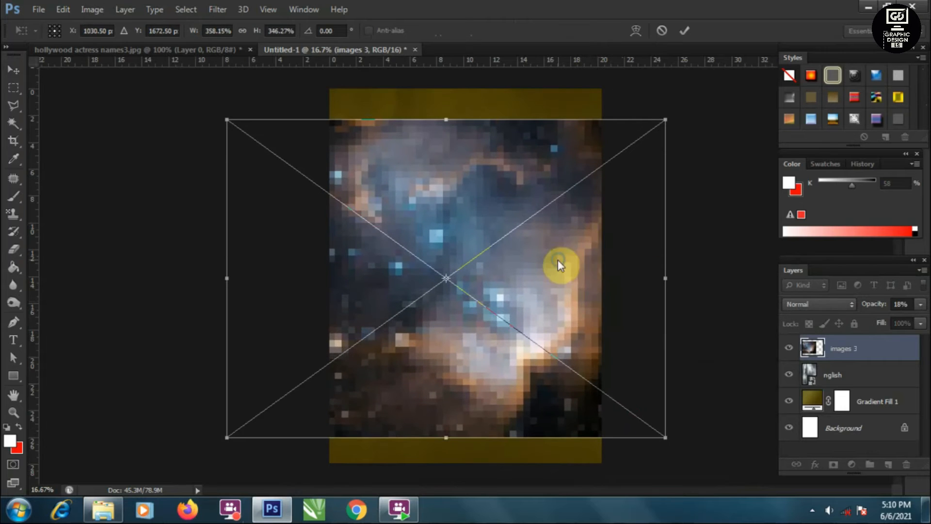
right_click(559, 263)
left_click(596, 406)
key("Return")
Set the nebula layer's blending mode to Screen and its opacity to 16%.
left_click(818, 304)
left_click(817, 113)
key("Down")
key("Down")
key("Down")
key("Down")
key("Down")
key("Down")
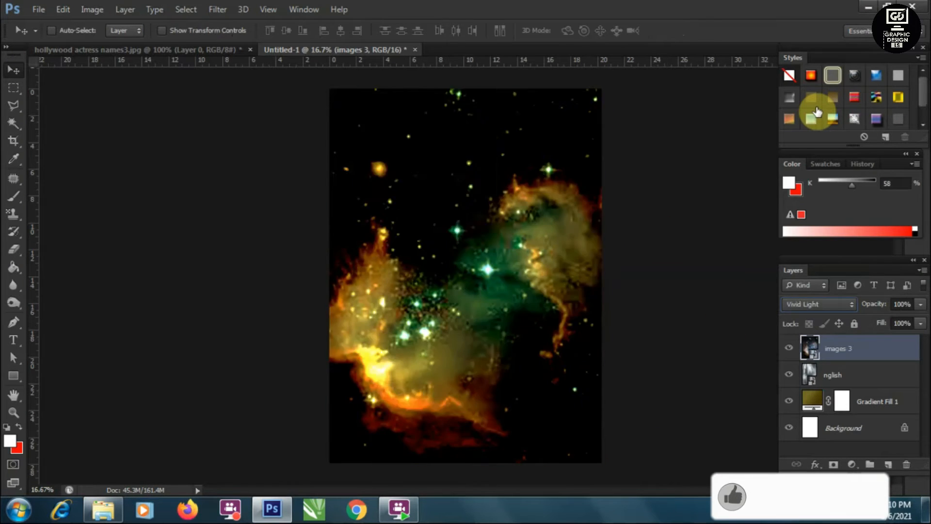
key("Up")
key("Up")
key("Up")
key("Up")
key("Up")
key("Up")
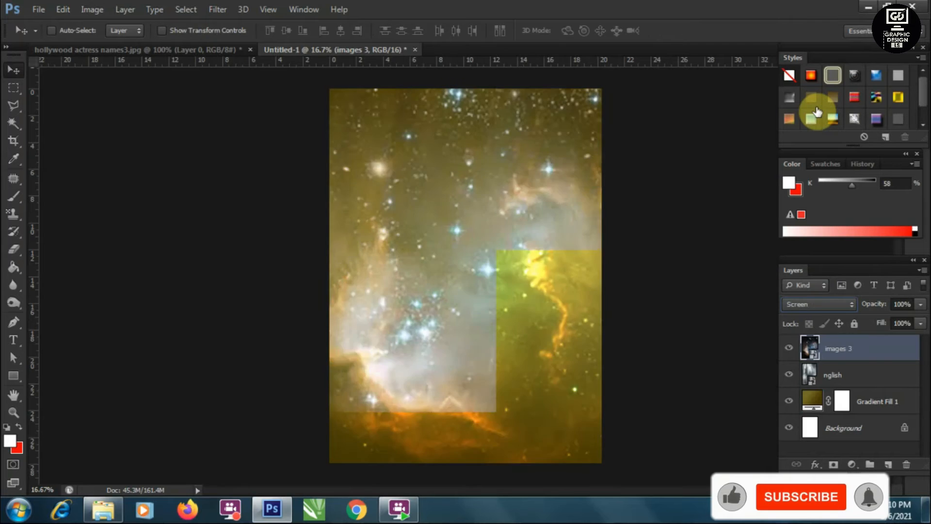
left_click_drag(921, 304, 858, 322)
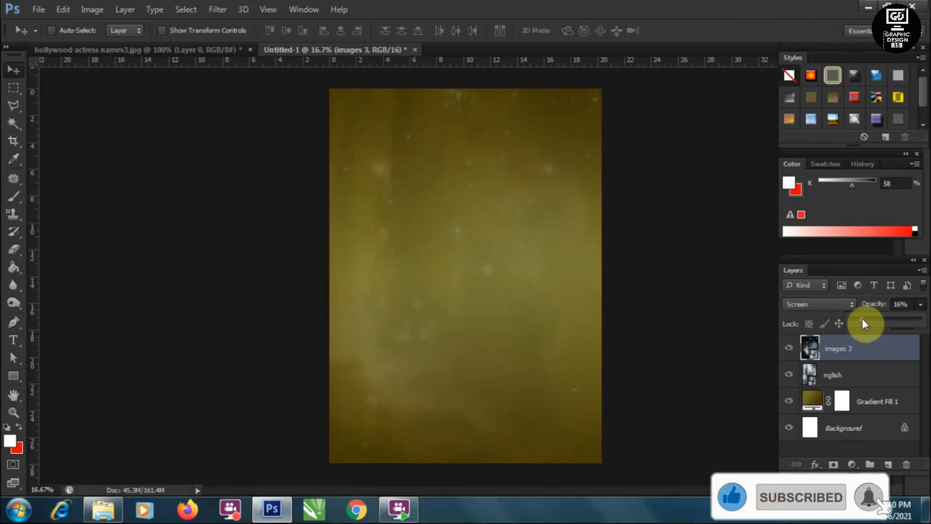
Copy the woman's portrait from the hollywood actress names3.jpg document into the poster.
left_click(176, 52)
left_click_drag(388, 248, 480, 222)
left_click(438, 199)
Enlarge the portrait to about 1131% and position it over the right part of the poster.
key("ctrl+t")
left_click_drag(540, 281, 382, 423)
left_click_drag(504, 336, 522, 345)
left_click_drag(402, 433, 377, 461)
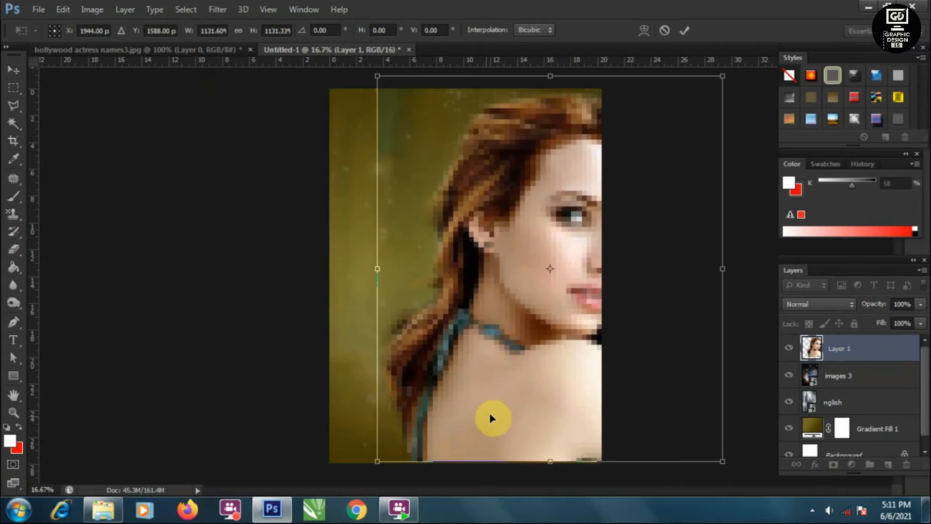
left_click_drag(490, 412, 499, 403)
key("Return")
Flip the portrait horizontally and adjust its position at the poster's right edge.
key("ctrl+t")
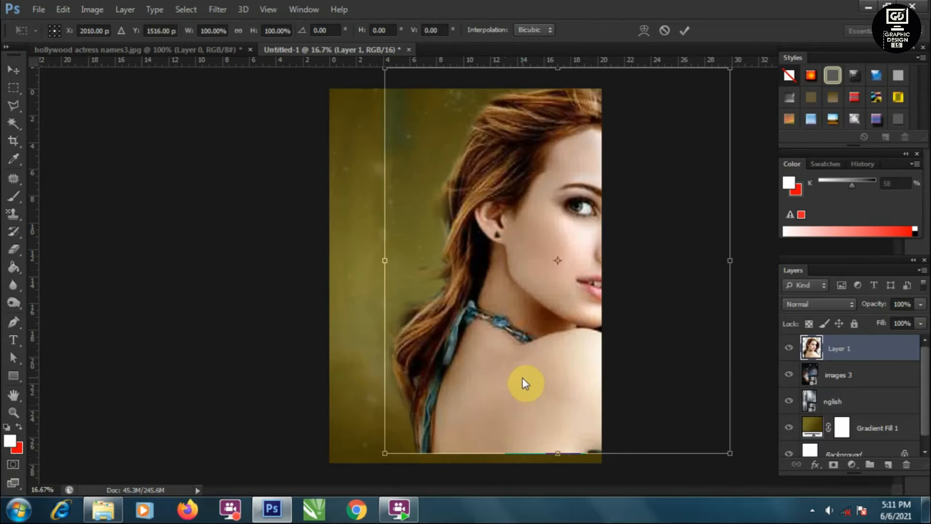
right_click(522, 378)
left_click(569, 353)
left_click_drag(545, 349, 551, 347)
key("Return")
Erase the portrait's left and lower edges with a soft 366 px Eraser to blend them into the background.
key("e")
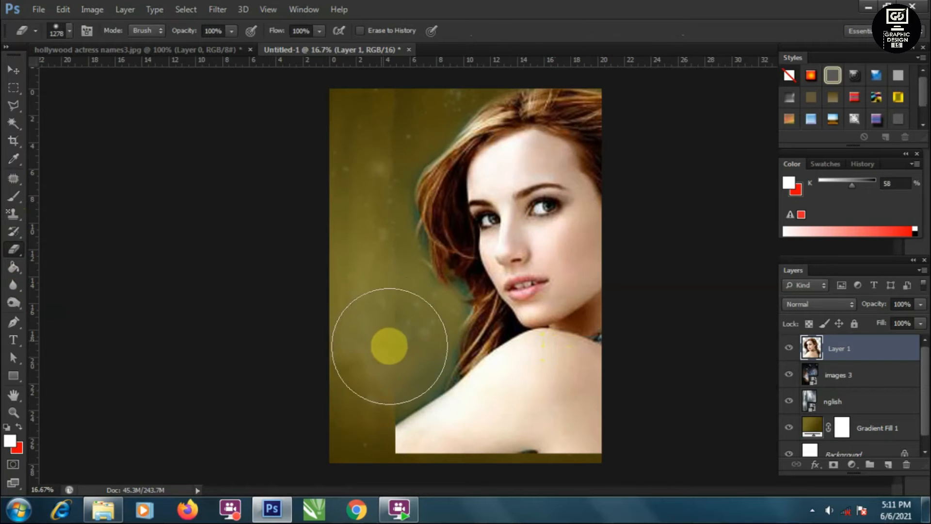
left_click(401, 348, "alt")
right_click(402, 354)
key("Escape")
key("ctrl+z")
mouse_move(409, 338)
left_mouse_down()
mouse_move(358, 338)
mouse_move(405, 398)
left_mouse_up()
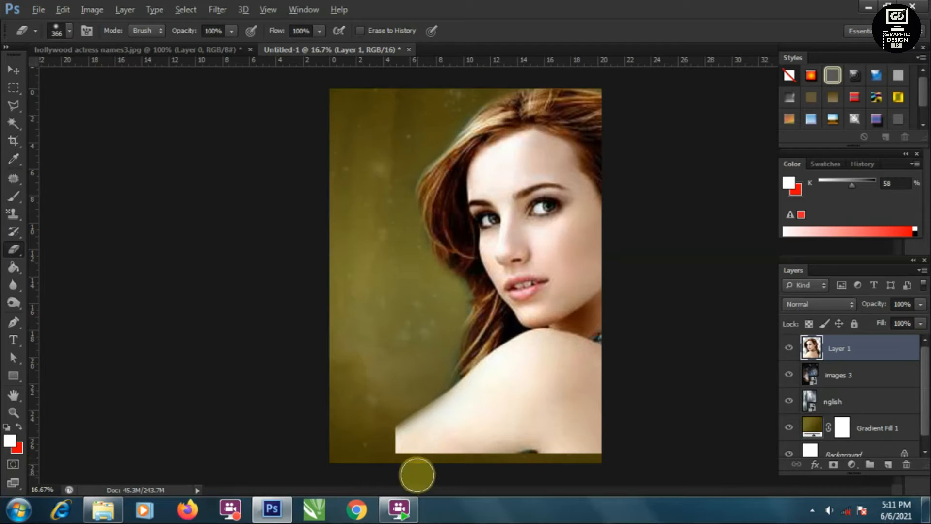
left_click_drag(395, 356, 437, 379)
mouse_move(421, 464)
left_mouse_down()
mouse_move(396, 465)
mouse_move(604, 466)
mouse_move(582, 475)
mouse_move(616, 462)
left_mouse_up()
mouse_move(467, 473)
left_mouse_down()
mouse_move(376, 427)
mouse_move(428, 443)
mouse_move(499, 447)
left_mouse_up()
left_click(12, 71)
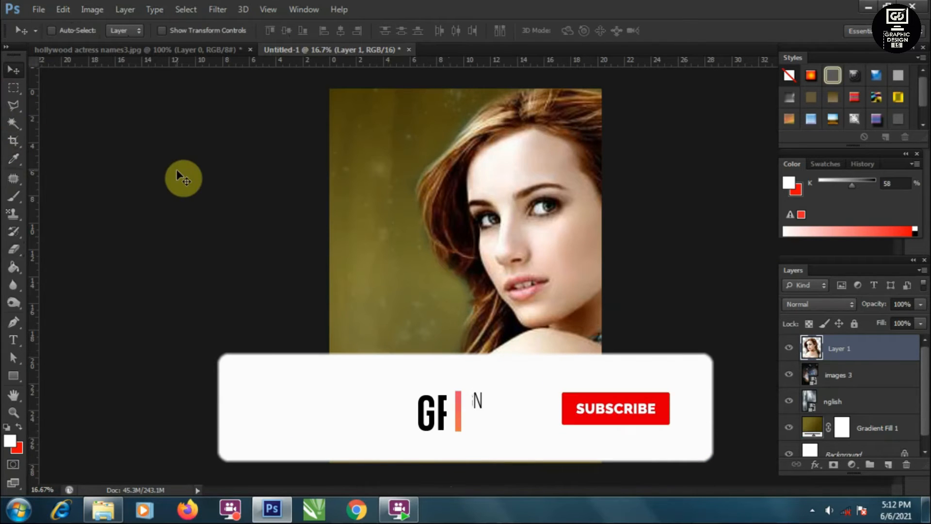
Set the foreground colour to black and add the text MUSI in the poster's upper left area.
left_click(13, 340)
left_click(13, 437)
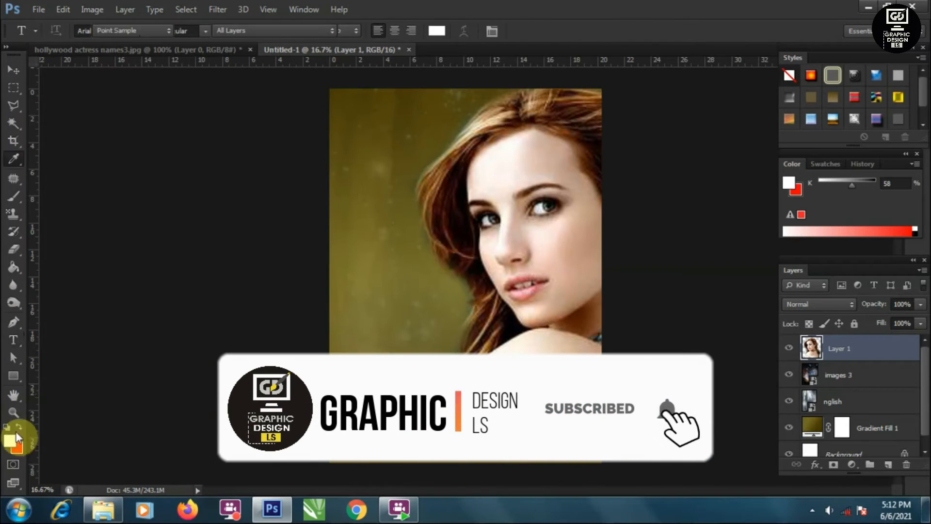
left_click(80, 454)
left_click(408, 274)
left_click(351, 181)
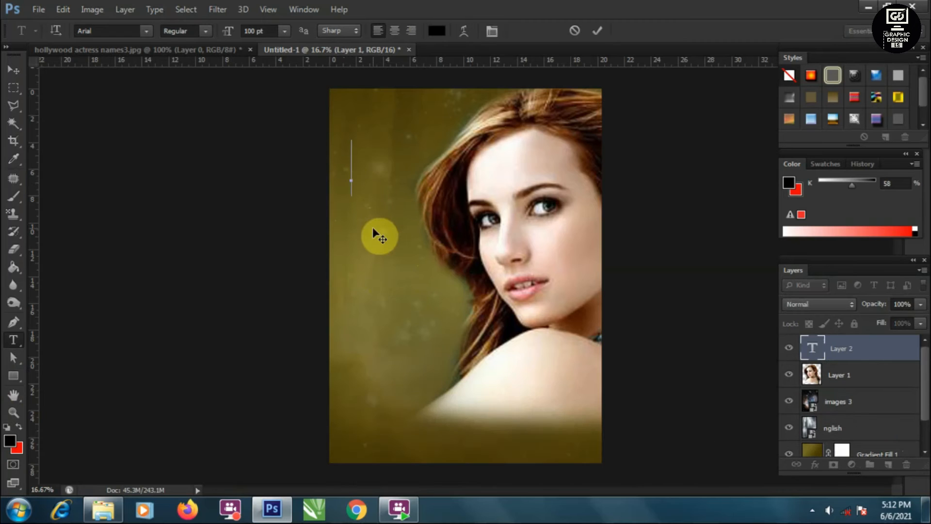
type("MUSI")
key("ctrl+Return")
left_click(414, 170)
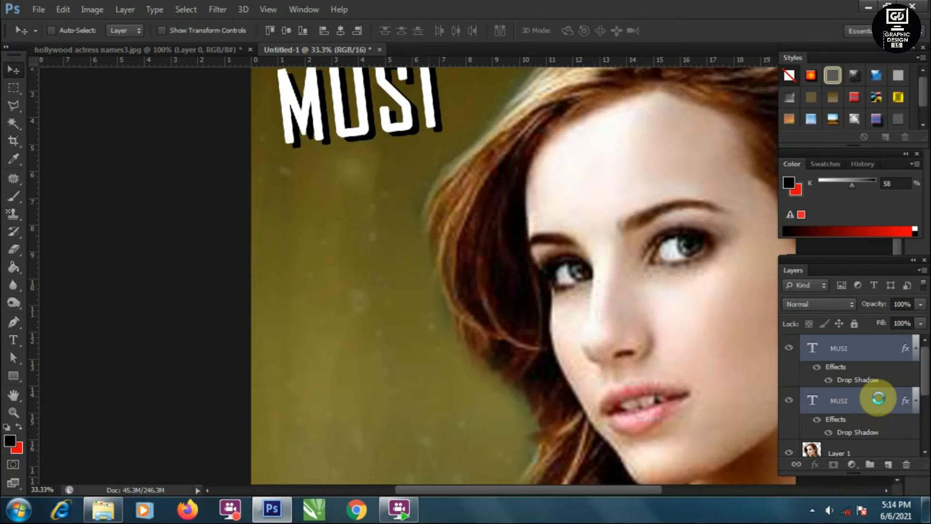
Merge the two selected MUSI text layers into a single layer.
key("ctrl+shift+alt+e")
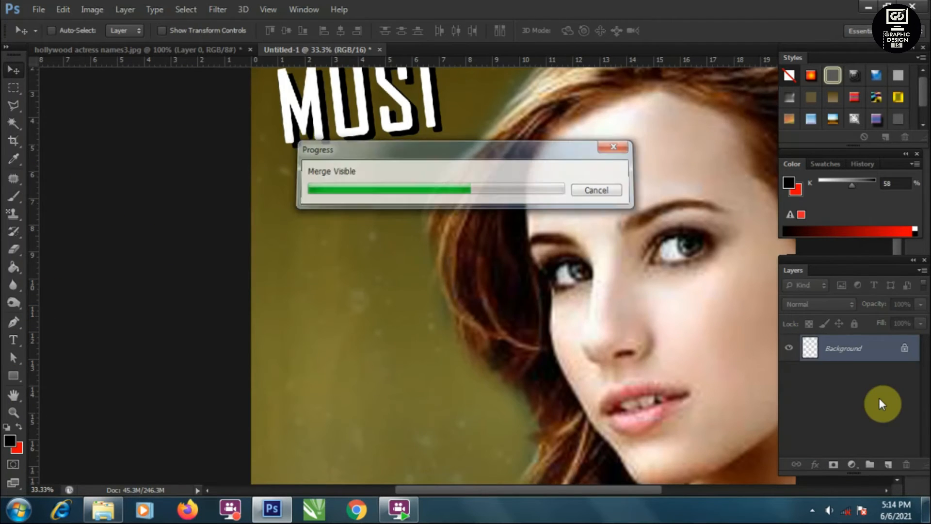
key("ctrl+z")
key("ctrl+e")
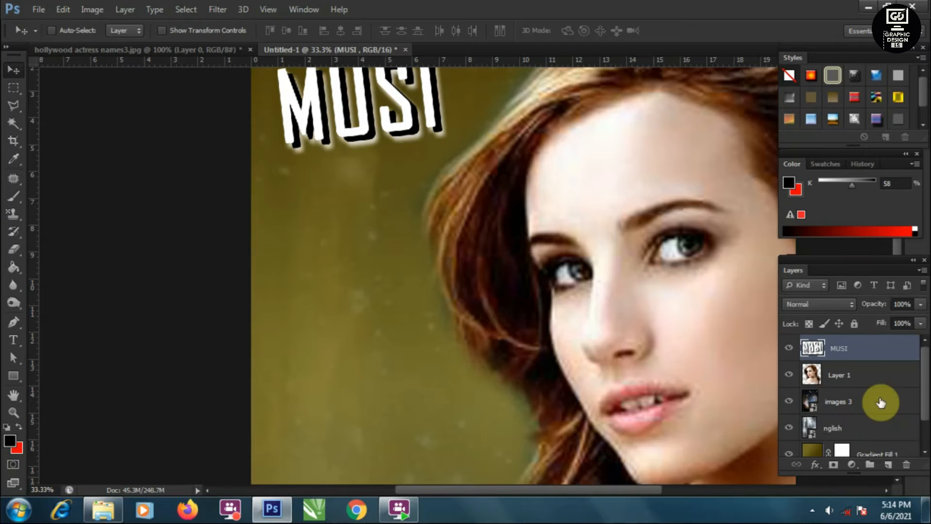
Add the text PARTY below the MUSI title.
scroll(415, 202, "up", 2)
key("t")
left_click(301, 298)
type("PA")
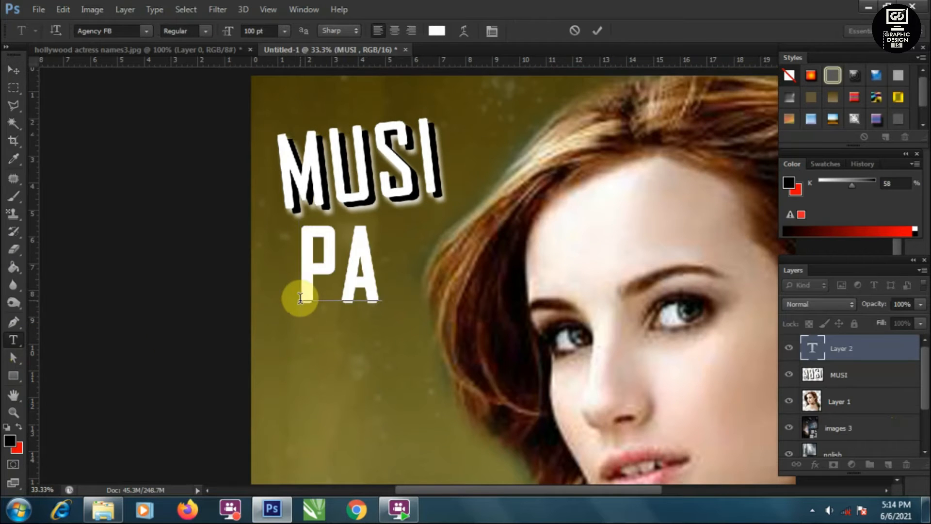
type("RTY")
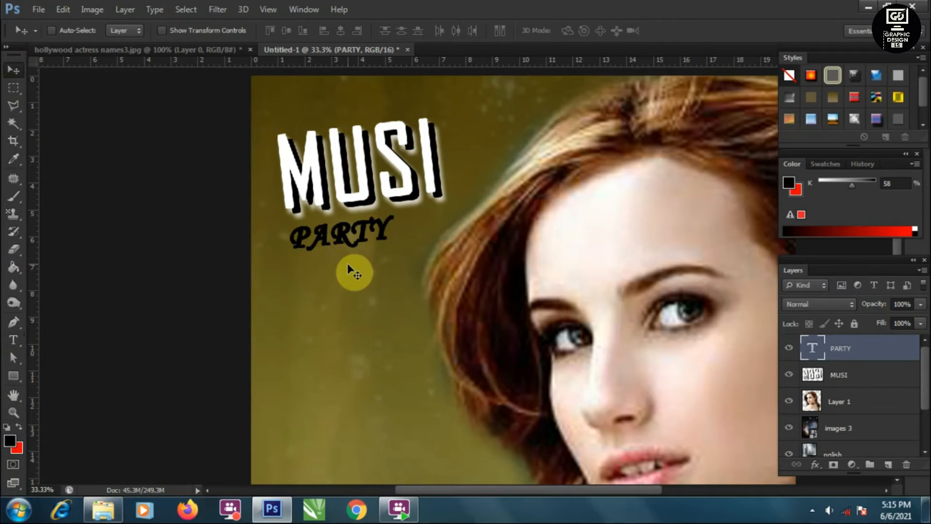
Draw a black circle with the Ellipse tool and move it to the poster's left side below PARTY.
scroll(484, 347, "down", 2)
key("ctrl+minus")
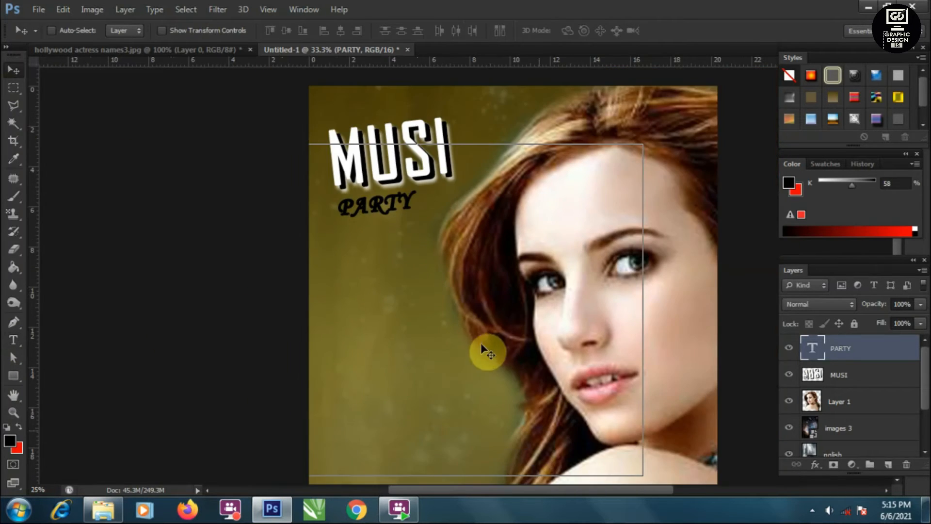
key("ctrl+minus")
left_click(14, 375)
left_click(63, 401)
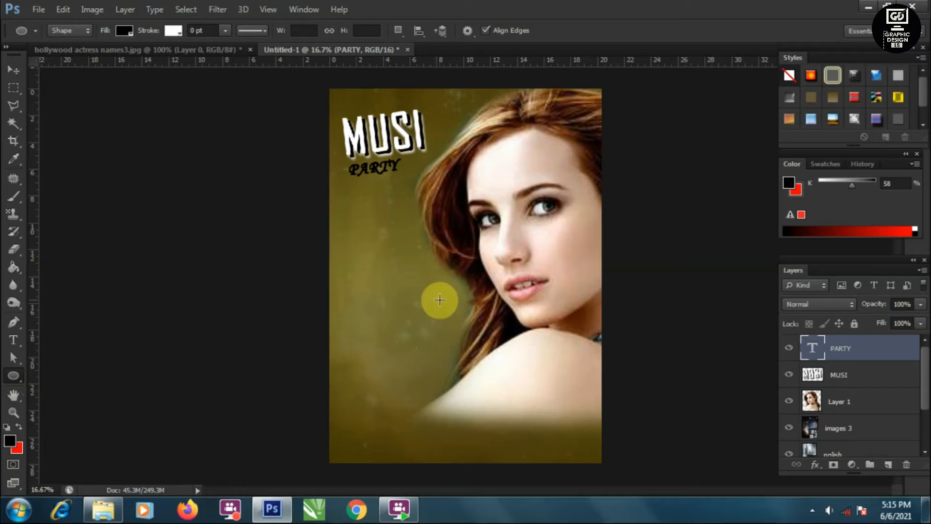
left_click_drag(460, 353, 491, 385)
key("v")
left_click_drag(409, 315, 392, 292)
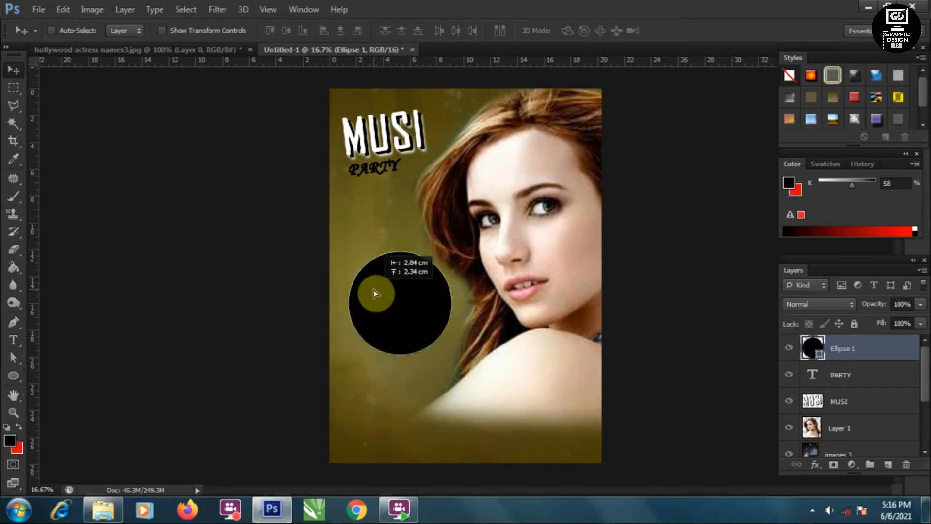
Set the foreground colour to white and add the text SUNDY between PARTY and the black circle.
left_click(13, 340)
left_click(9, 440)
left_click(88, 282)
left_click(393, 273)
left_click(390, 274)
left_click(13, 71)
left_click(13, 340)
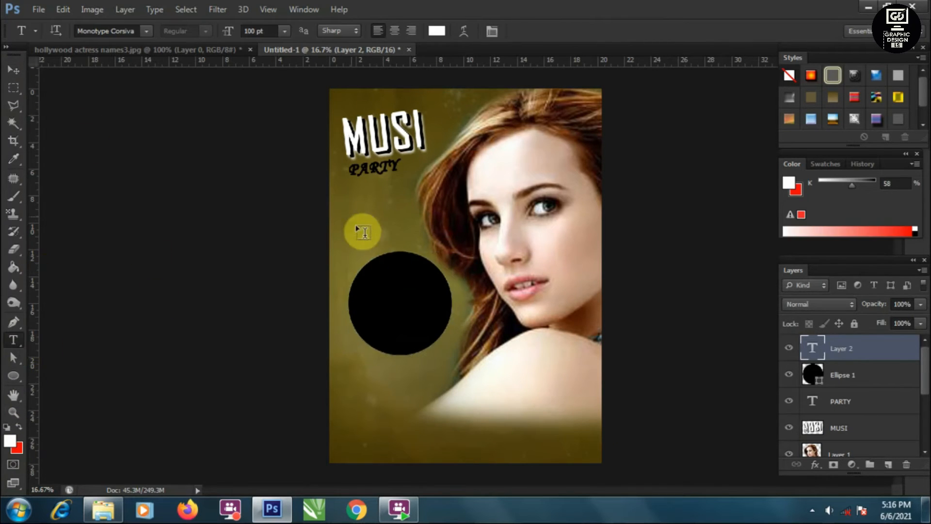
type("SUNDAY")
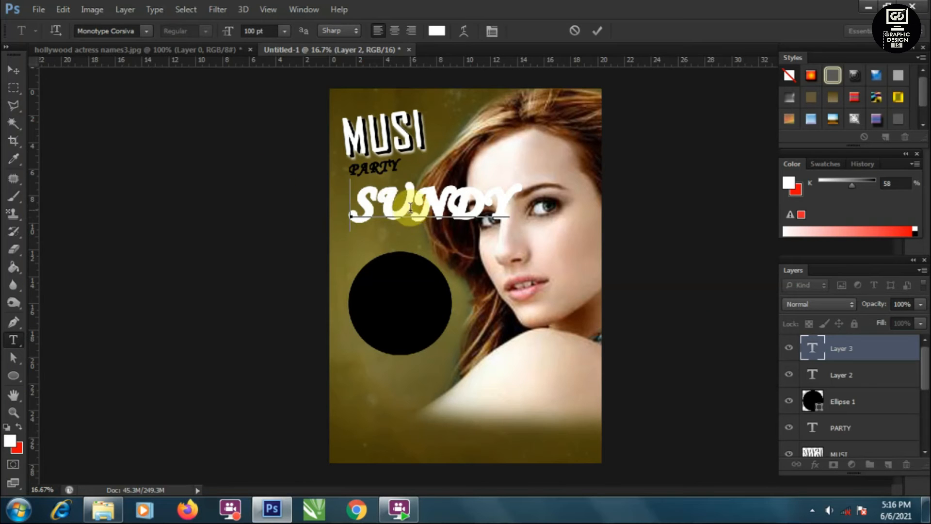
Change the font of the whole SUNDY text to Book Antiqua.
key("ctrl+a")
left_click(141, 32)
left_click(146, 36)
scroll(246, 232, "up", 10)
left_click(246, 232)
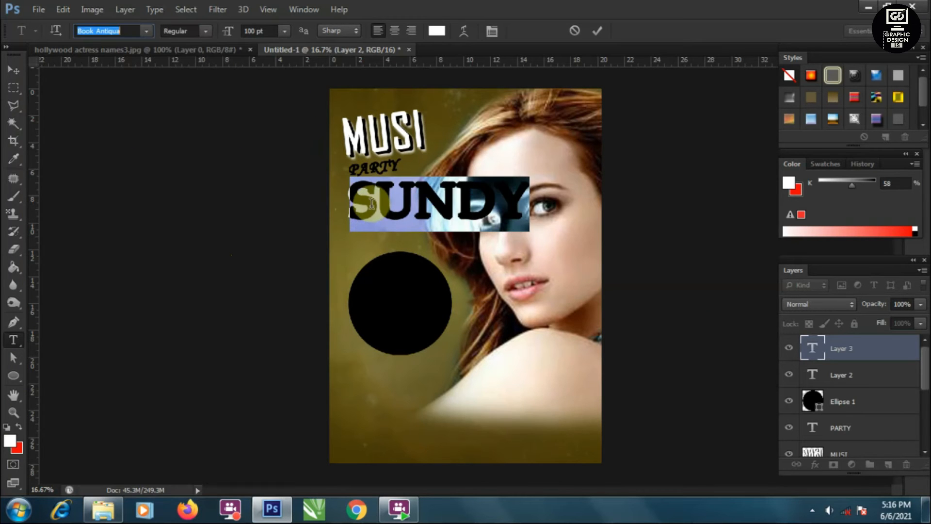
Scale the SUNDY text down into the upper part of the black circle and set its font to Britannic Bold.
left_click(13, 71)
key("ctrl+r")
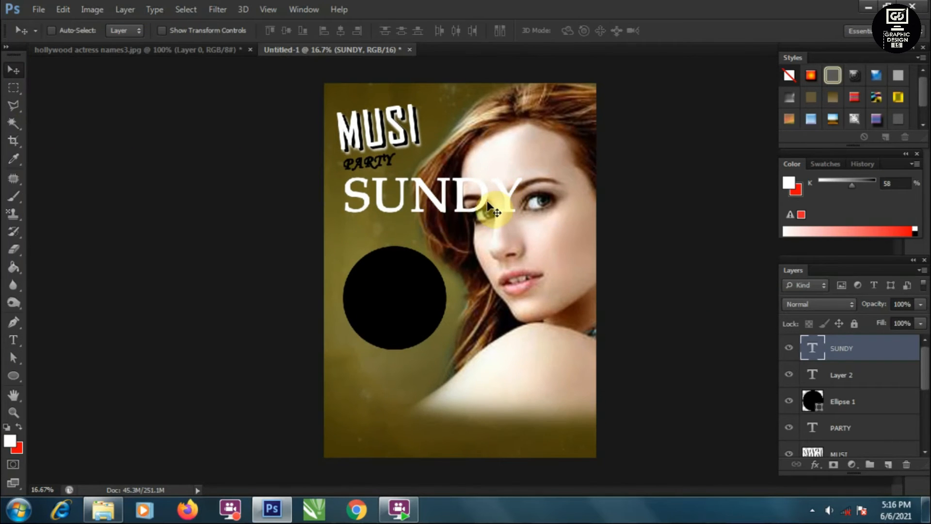
key("ctrl+r")
key("ctrl+t")
left_click_drag(514, 199, 412, 291)
left_click(14, 340)
left_click(409, 269)
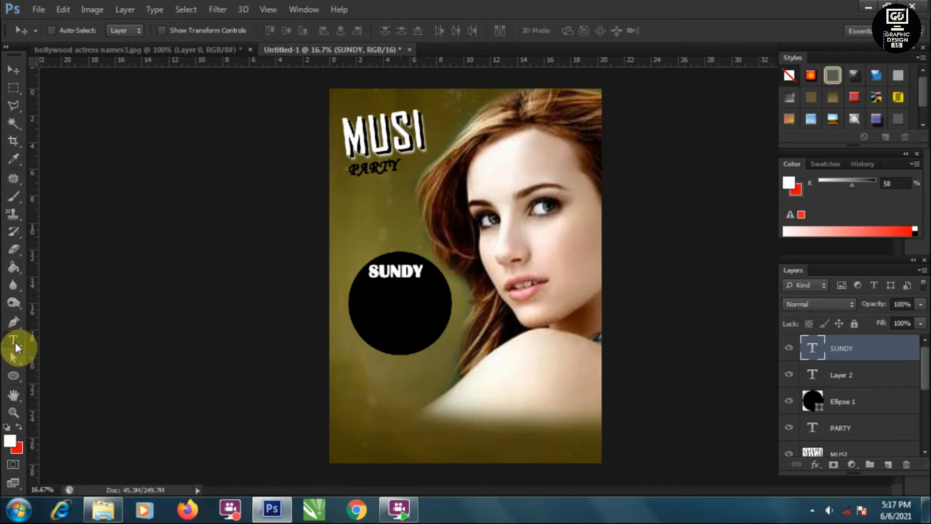
Add the text 30 inside the black circle and position it under SUNDY.
left_click(14, 340)
left_click(403, 314)
type("30")
left_click(13, 69)
left_click_drag(424, 306, 388, 312)
Change the font of the whole SUNDY text in the black circle to Arial.
right_click(398, 270)
left_click(417, 276)
left_click(24, 343)
left_click(396, 265)
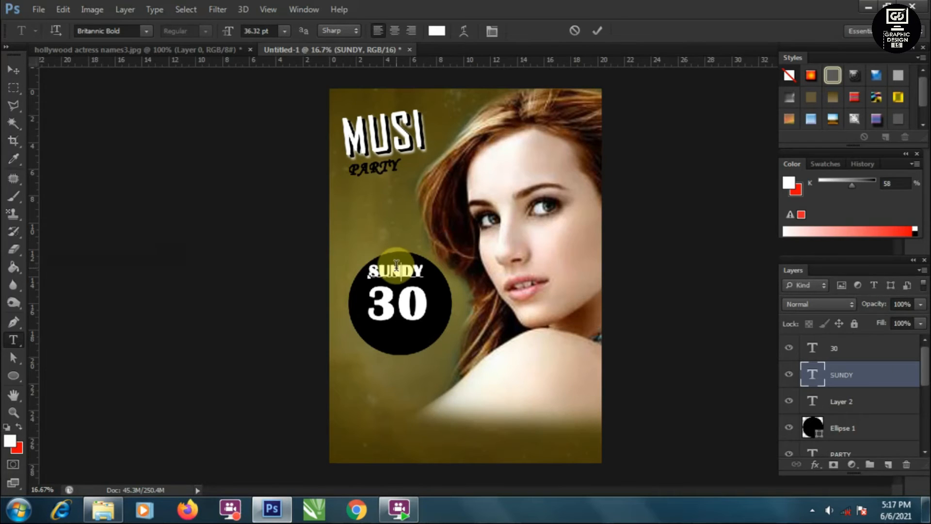
left_click(146, 31)
left_click_drag(302, 119, 302, 98)
left_click(262, 119)
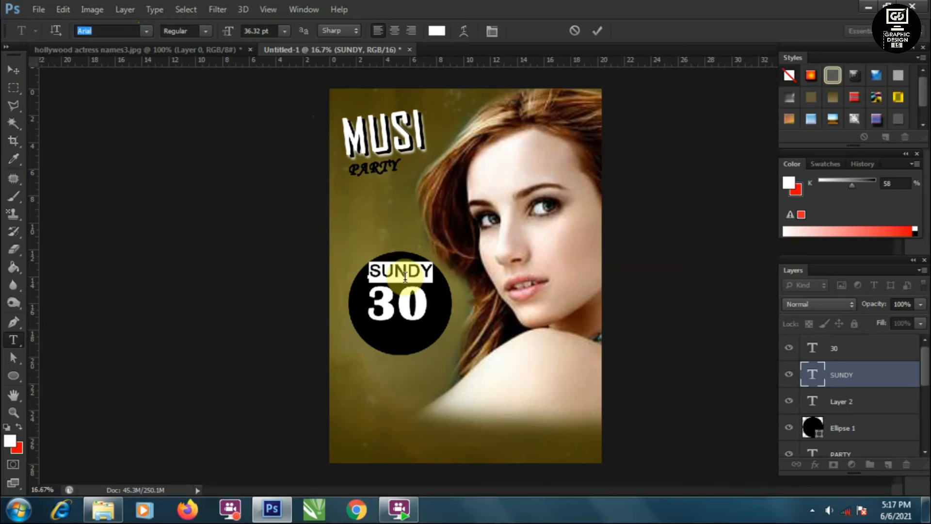
Change the font of the 30 text to Arial.
left_click(14, 340)
double_click(387, 305)
left_click(101, 31)
left_click(146, 31)
left_click_drag(301, 105, 301, 91)
left_click(262, 119)
Duplicate the SUNDY text beside 30 and replace the copy's wording with TH and 9MP on two lines.
left_click(13, 69)
right_click(413, 275)
left_click(441, 286)
left_click_drag(413, 283, 453, 325)
left_click(13, 340)
left_click(435, 315)
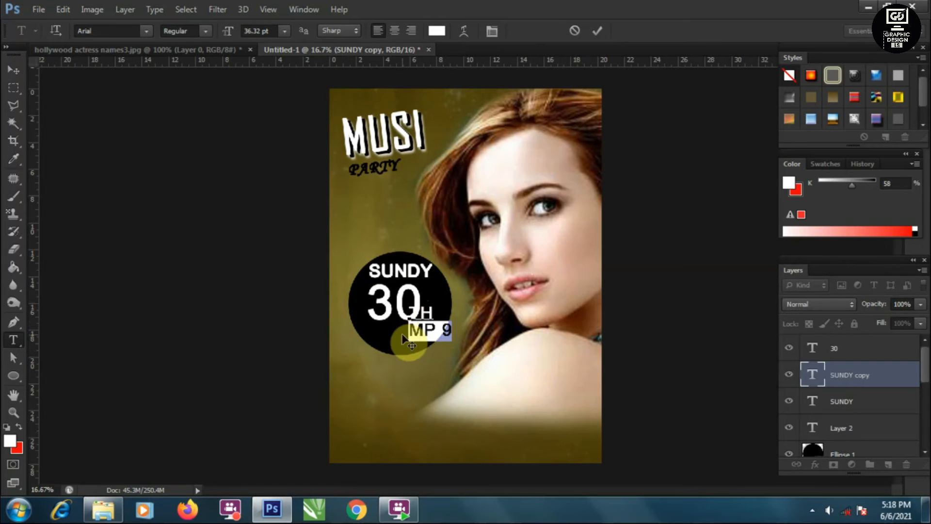
type(": PM")
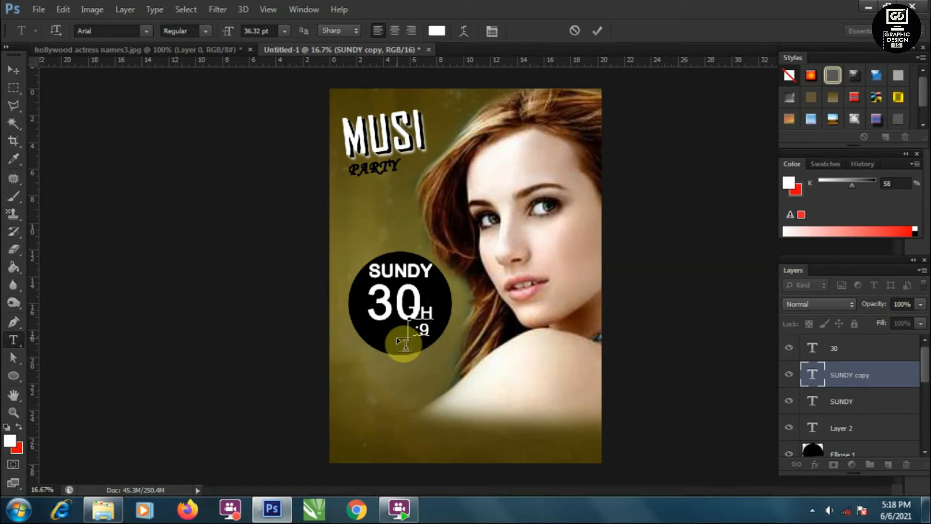
left_click_drag(436, 330, 461, 331)
key("BackSpace")
Enlarge the SUNDY and 30 texts and arrange them inside the black circle clear of TH 9MP.
left_click(848, 401, "ctrl")
left_click(848, 350, "ctrl")
key("ctrl+t")
left_click_drag(418, 279, 424, 276)
key("Return")
left_click(835, 376)
left_click(844, 354)
left_click_drag(400, 333, 397, 350)
key("ctrl+t")
key("Return")
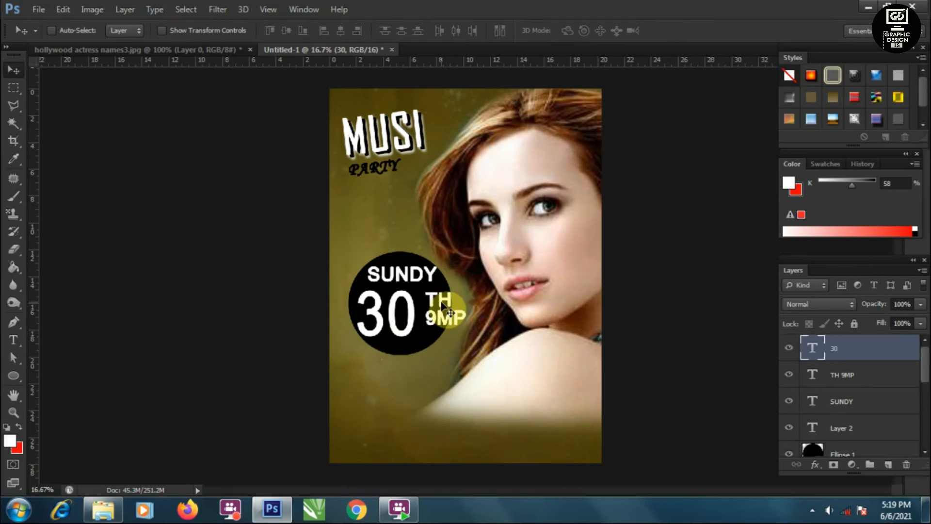
Move the TH 9MP text close to 30 and narrow it to fit inside the black circle.
left_click_drag(445, 311, 434, 311)
key("ctrl+t")
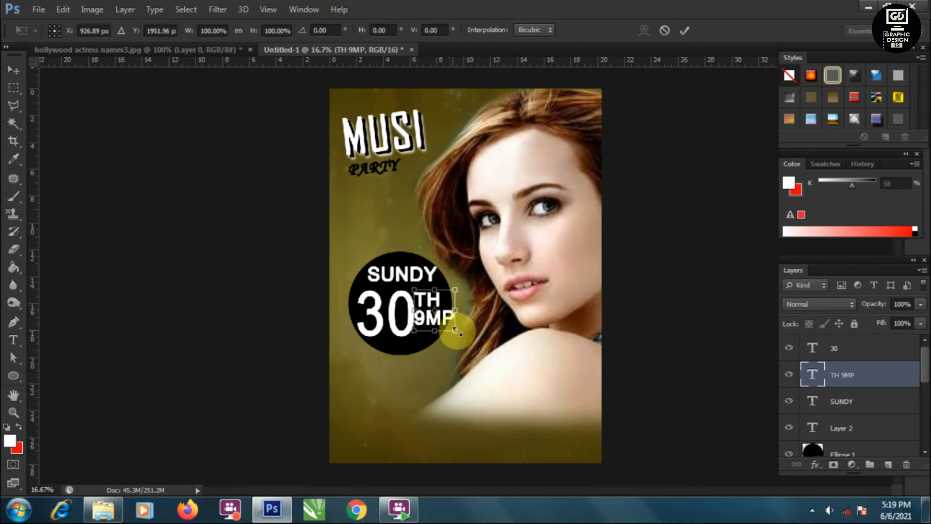
key("Return")
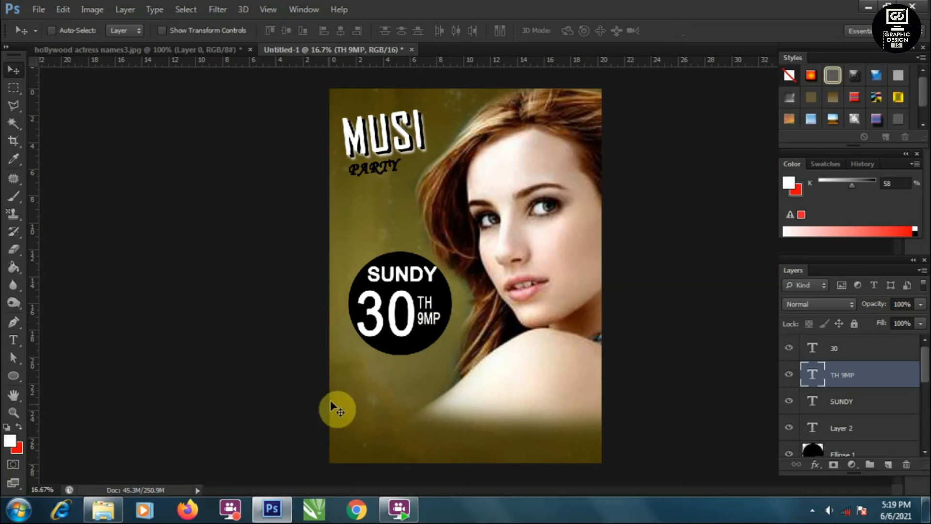
Swap the foreground colour to red and paint a large soft glow on a new layer beside the date circle.
left_click(870, 464)
key("x")
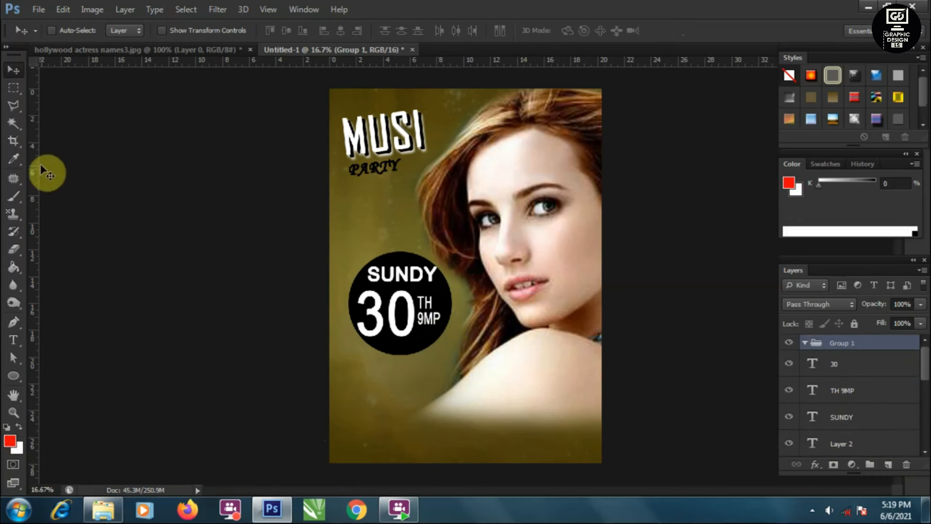
left_click(13, 196)
left_click(70, 30)
left_click(479, 325)
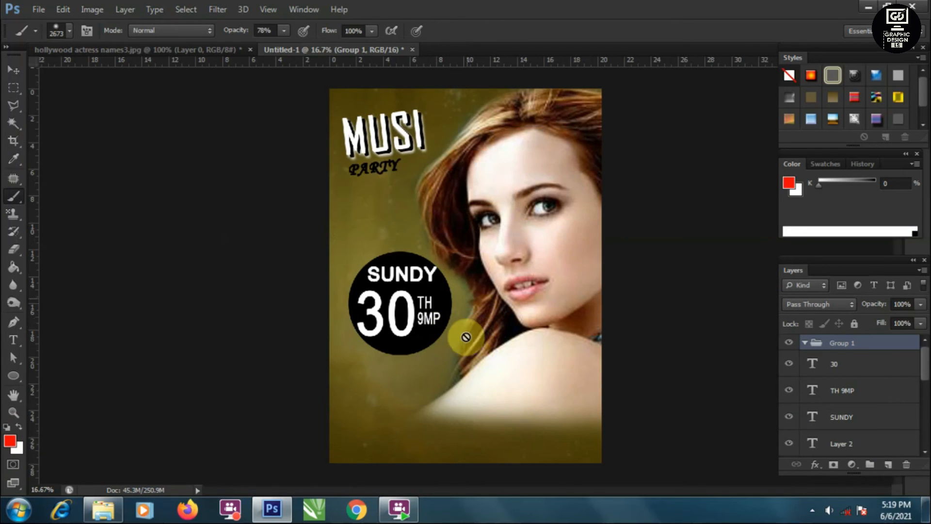
left_click(888, 465)
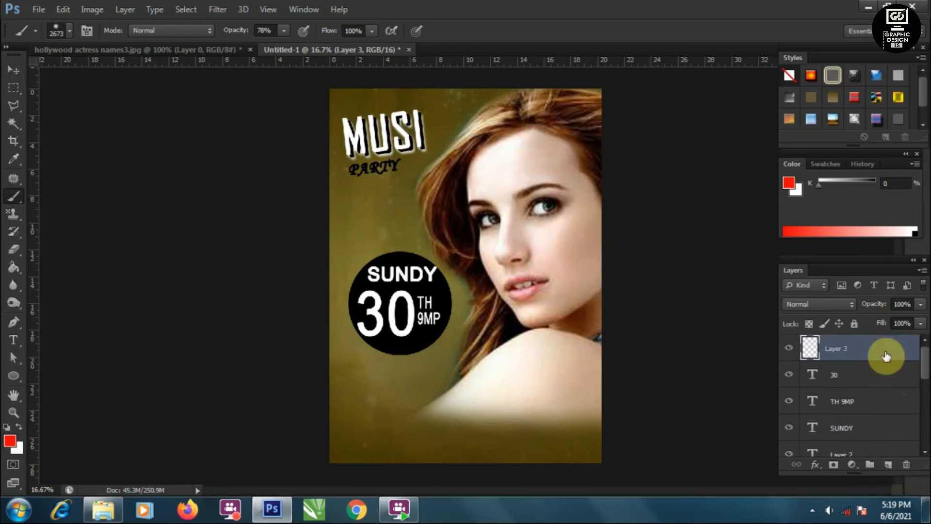
left_click(450, 346)
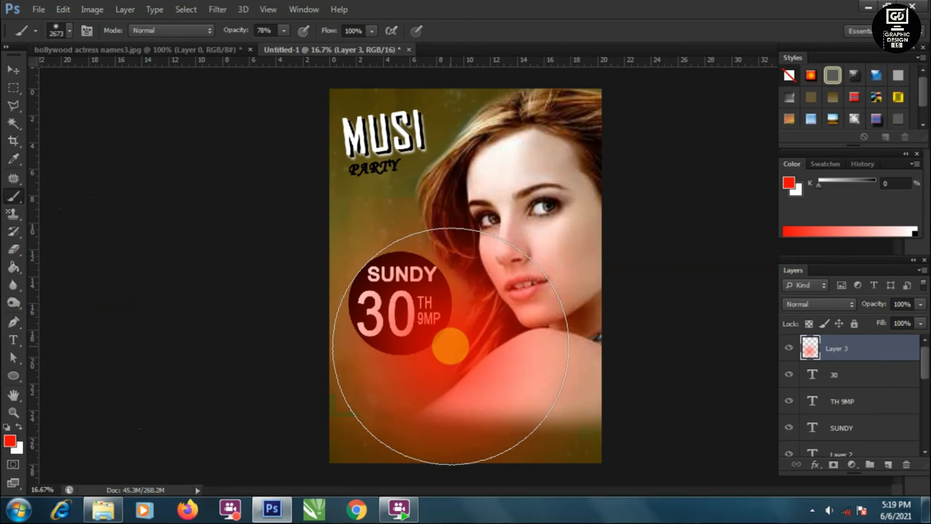
left_click_drag(450, 346, 451, 394)
Place the orange glow image unnamed (1) between the date circle and the shoulder and set its opacity to 73%.
key("v")
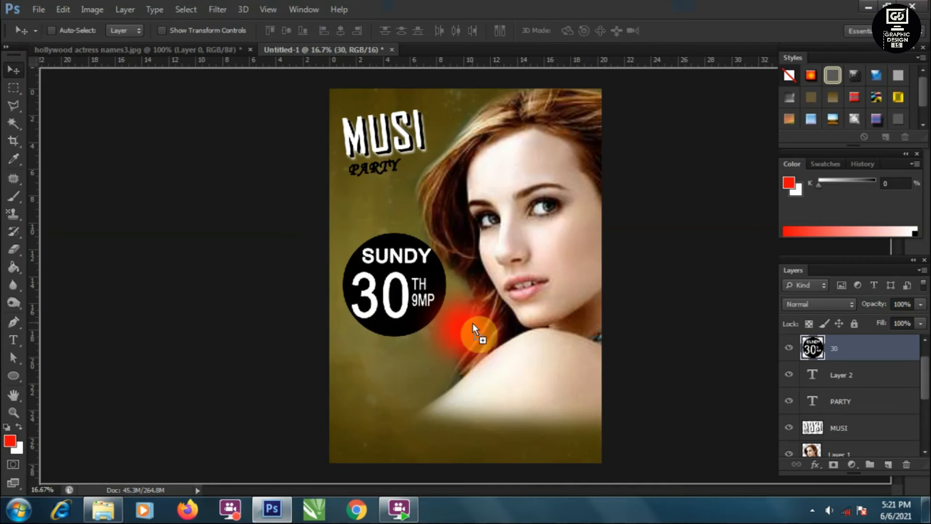
key("ctrl+t")
mouse_move(472, 323)
left_mouse_down()
mouse_move(473, 353)
mouse_move(467, 340)
left_mouse_up()
key("Return")
left_click_drag(900, 314, 901, 315)
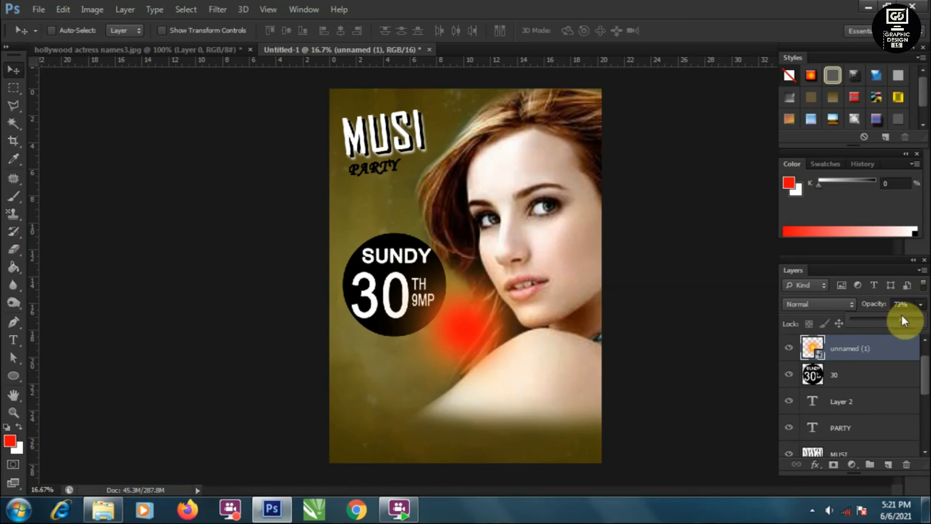
Paint a soft red spot on a new layer and stretch it into a thin horizontal streak along the poster's bottom edge.
left_click(887, 465)
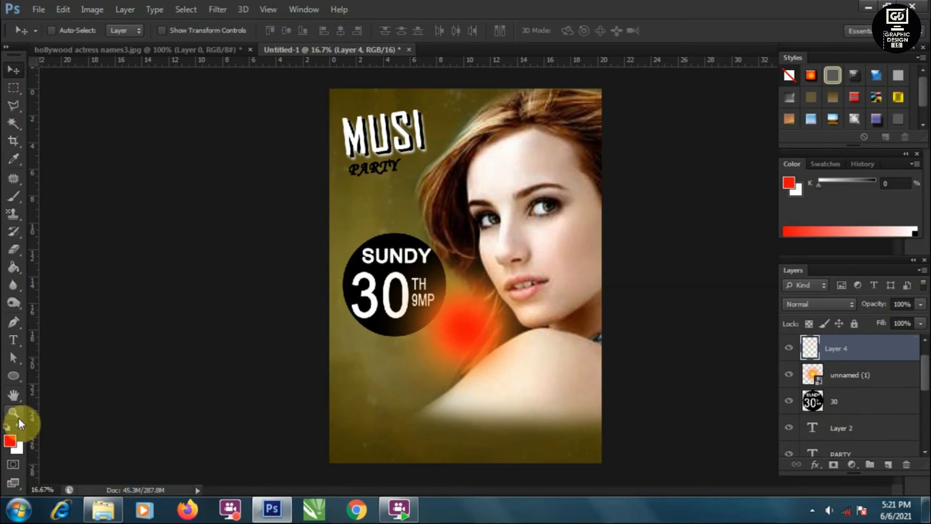
left_click(368, 395)
key("ctrl+t")
mouse_move(380, 457)
left_mouse_down()
mouse_move(380, 364)
mouse_move(618, 364)
left_mouse_up()
left_click_drag(521, 355, 532, 455)
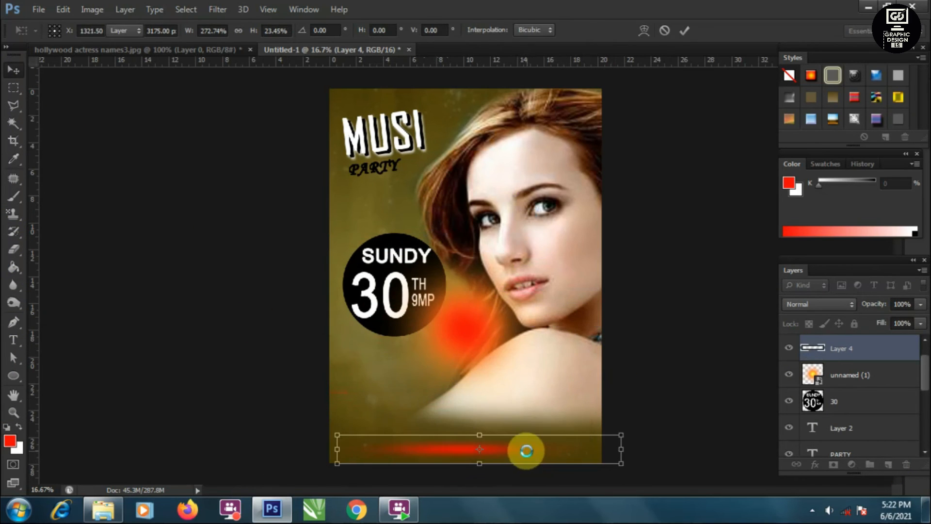
key("Return")
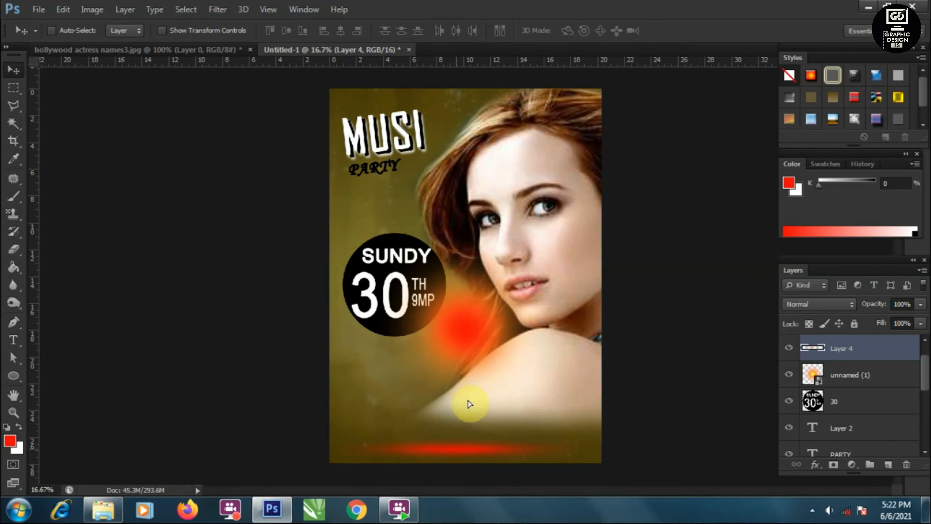
Duplicate the red streak higher on the poster and rotate the copy to a diagonal.
left_click_drag(468, 400, 485, 270, "alt")
key("ctrl+t")
left_click_drag(643, 257, 602, 79)
key("Return")
Slightly reduce the opacity of a layer lower in the layer stack.
left_click_drag(925, 369, 925, 418)
left_click(882, 385)
left_click(919, 304)
left_click_drag(920, 318, 911, 320)
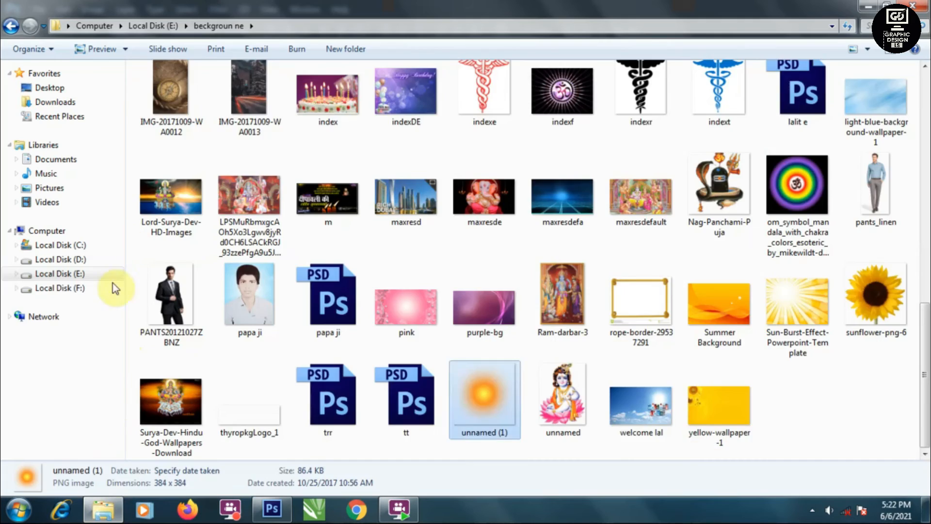
left_click(112, 286)
double_click(521, 125)
left_click_drag(602, 138, 453, 387)
left_click_drag(504, 329, 517, 458)
key("Return")
left_click_drag(794, 356, 860, 354)
Place the picsart-light-effect image over the date circle and set its blend mode to Linear Dodge (Add).
left_click(117, 511)
mouse_move(316, 218)
left_mouse_down()
mouse_move(272, 504)
mouse_move(432, 366)
mouse_move(429, 280)
mouse_move(361, 289)
mouse_move(395, 274)
left_mouse_up()
key("Return")
left_click(818, 304)
left_click(817, 150)
Duplicate the light effect onto the orange glow beside the date circle and delete the painted red glow layer.
left_click_drag(568, 273, 493, 310)
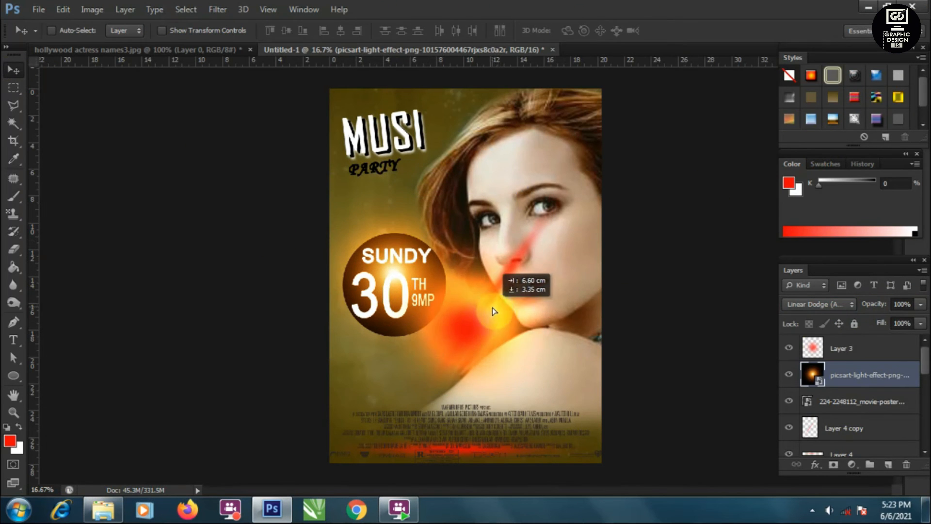
left_click(834, 354)
key("Delete")
Rotate the diagonal red streak on Layer 4 copy by 21.32 degrees and position it below the light flare.
left_click_drag(543, 271, 476, 340)
key("ctrl+z")
scroll(901, 399, "down", 2)
left_click(873, 376)
key("ctrl+t")
left_click_drag(573, 237, 606, 281)
left_click_drag(490, 353, 494, 350)
key("Return")
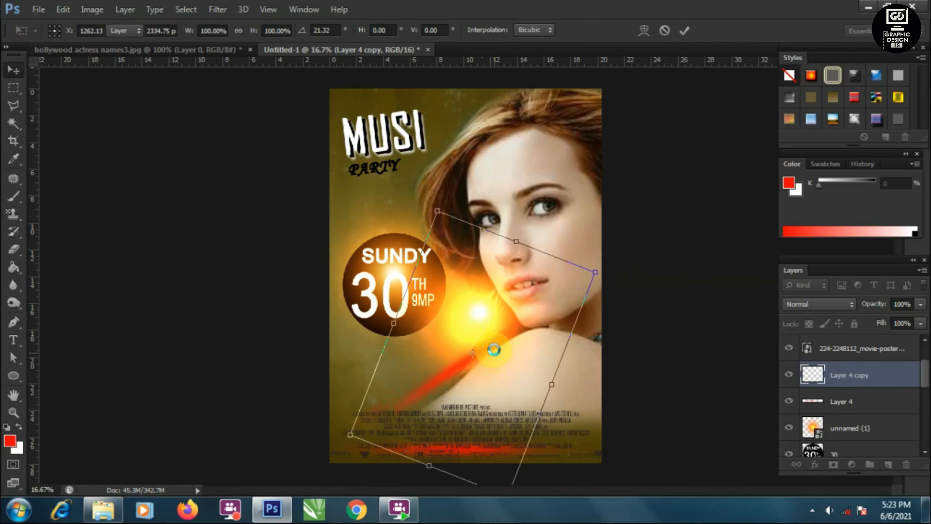